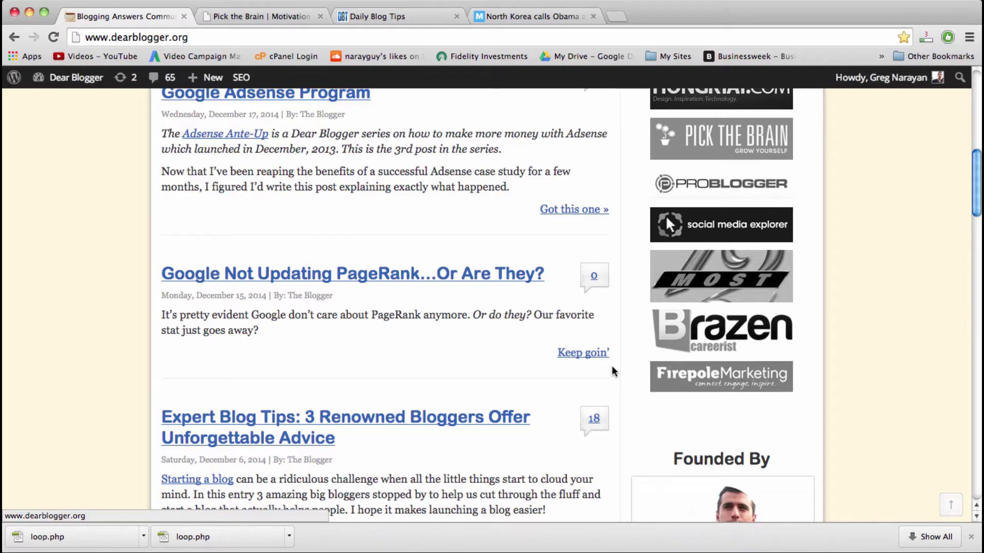
Browse the Dear Blogger homepage and compare it with the Daily Blog Tips and Pick the Brain blogs
scroll(451, 281, up, 3)
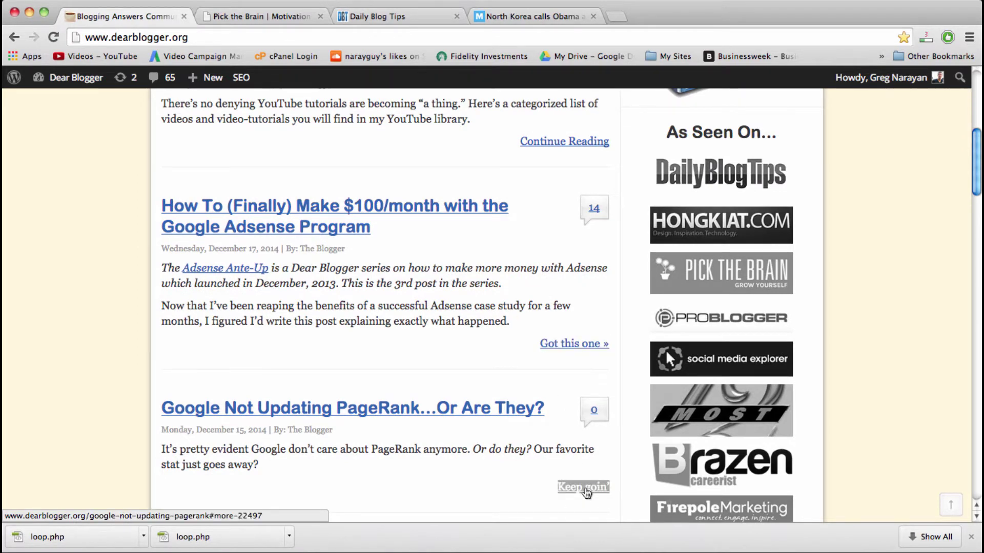
scroll(543, 153, up, 2)
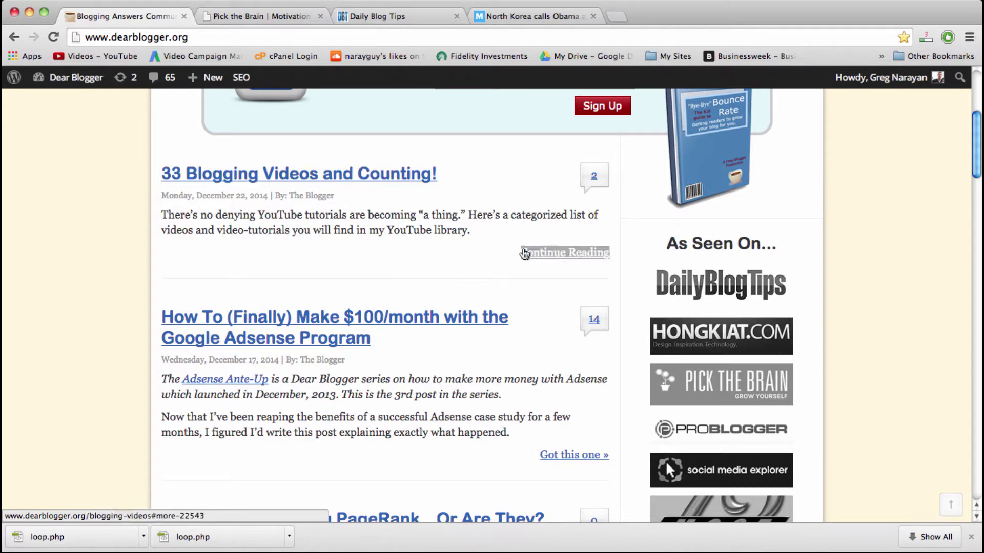
scroll(525, 252, up, 5)
scroll(523, 248, down, 4)
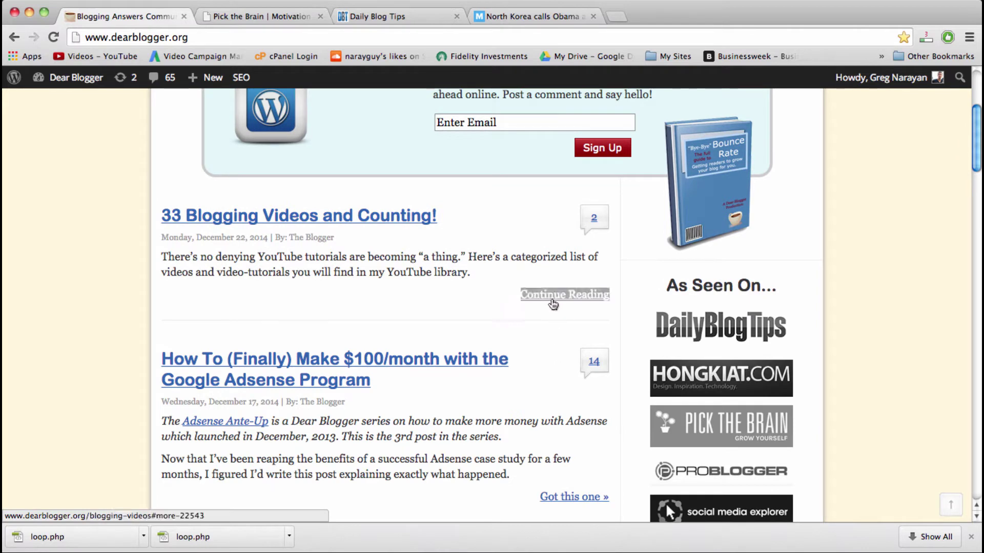
scroll(553, 304, down, 3)
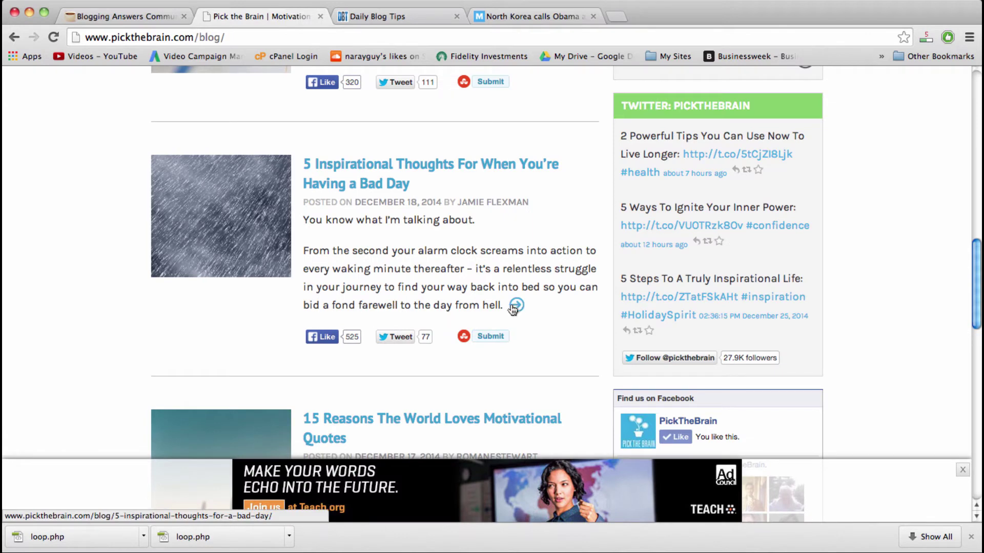
click(369, 14)
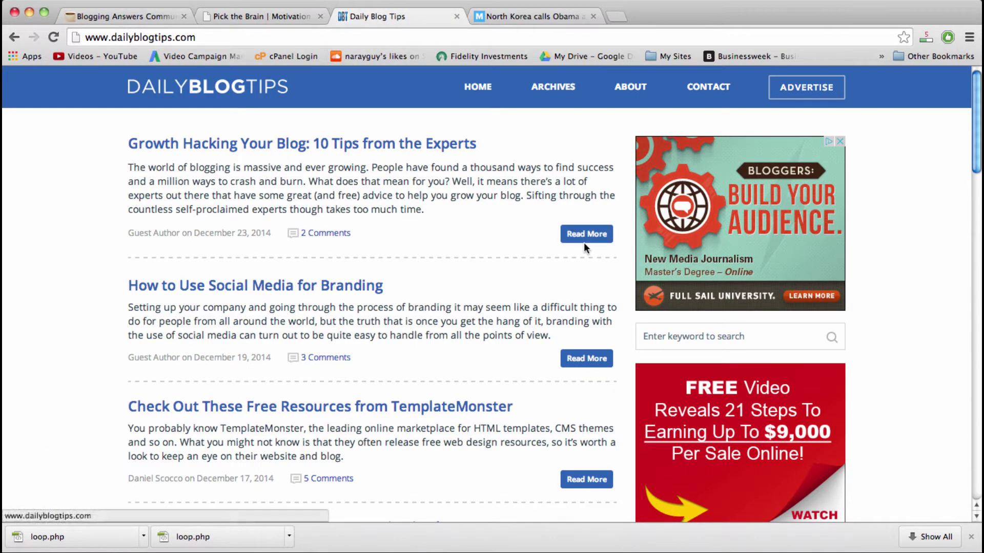
scroll(584, 359, down, 4)
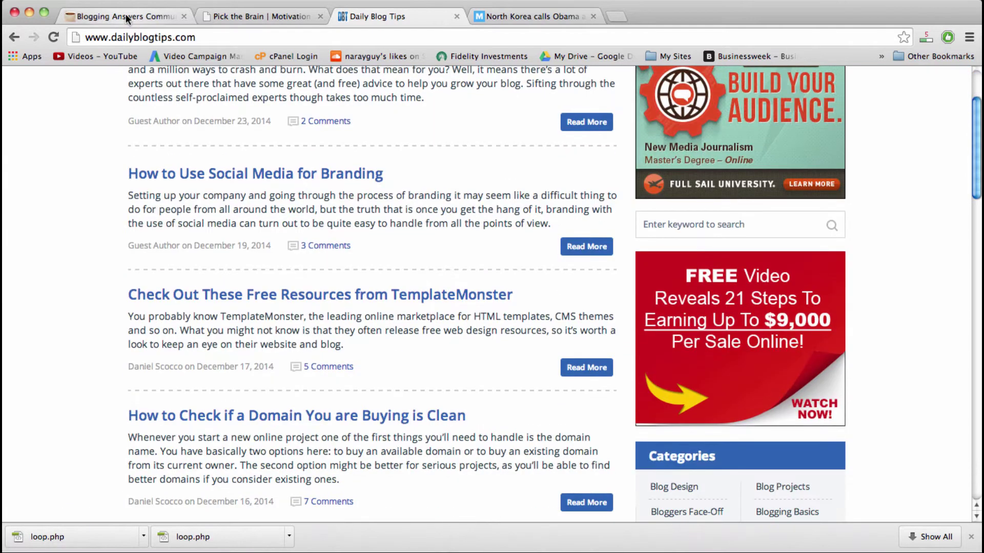
click(125, 16)
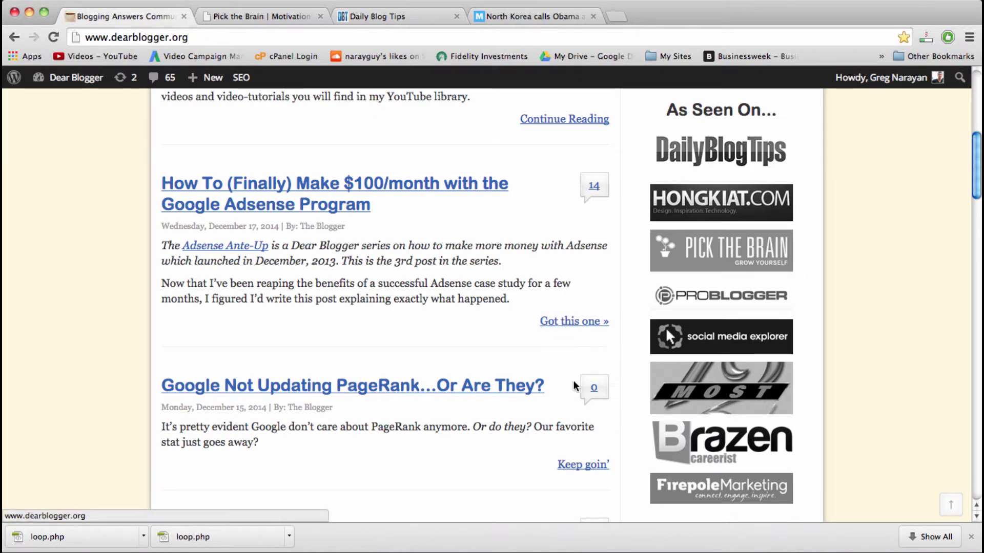
click(247, 17)
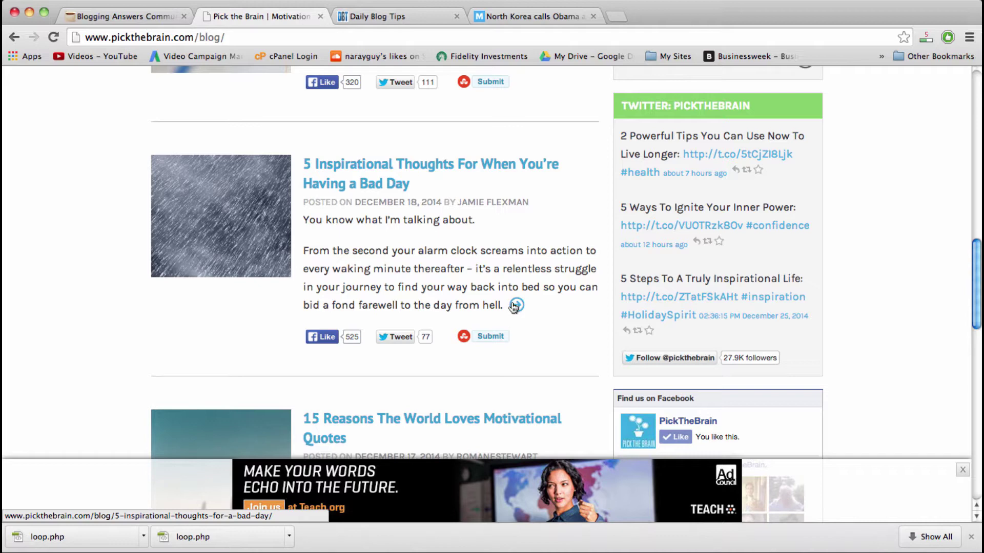
click(112, 19)
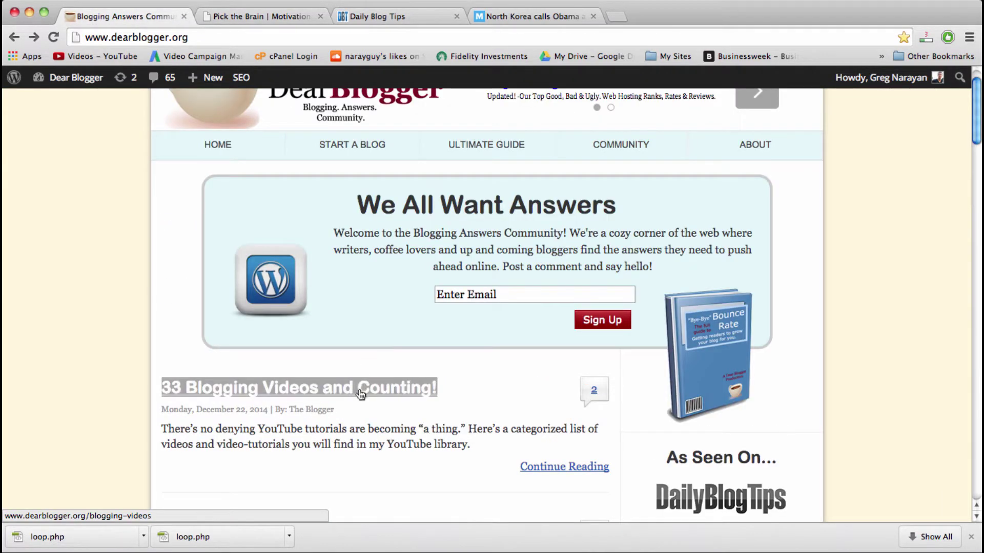
Open the 33 Blogging Videos post at its more anchor, then load its Edit Post screen
click(566, 465)
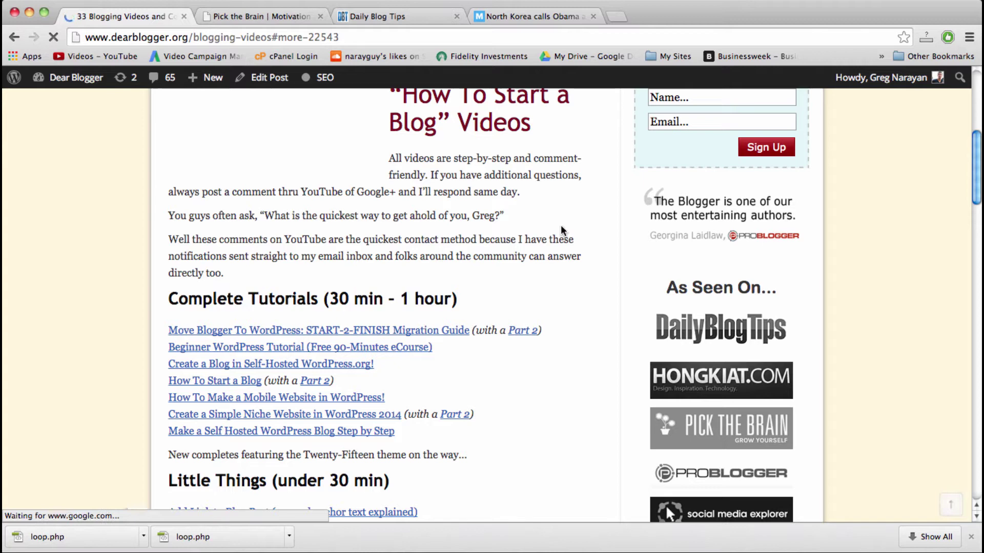
scroll(438, 207, up, 2)
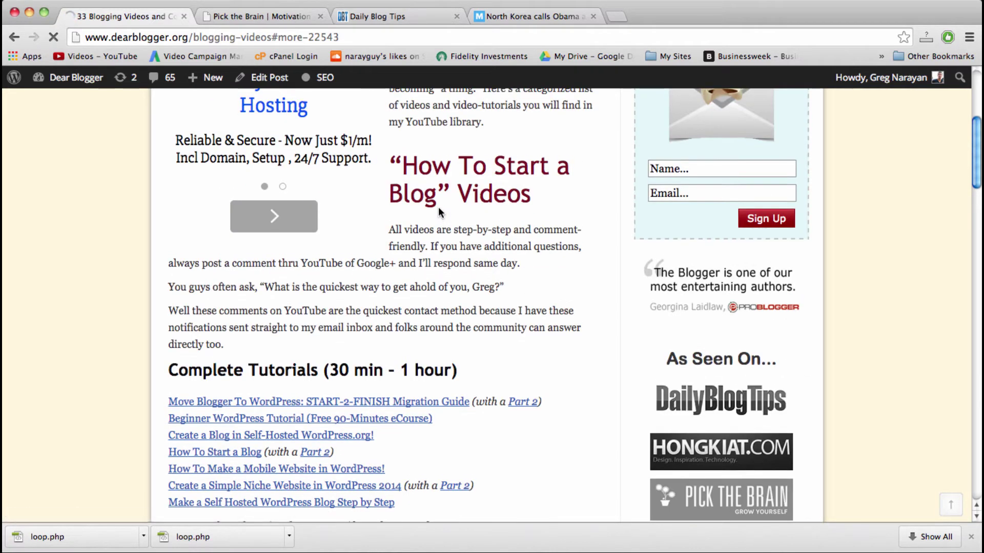
scroll(451, 292, up, 8)
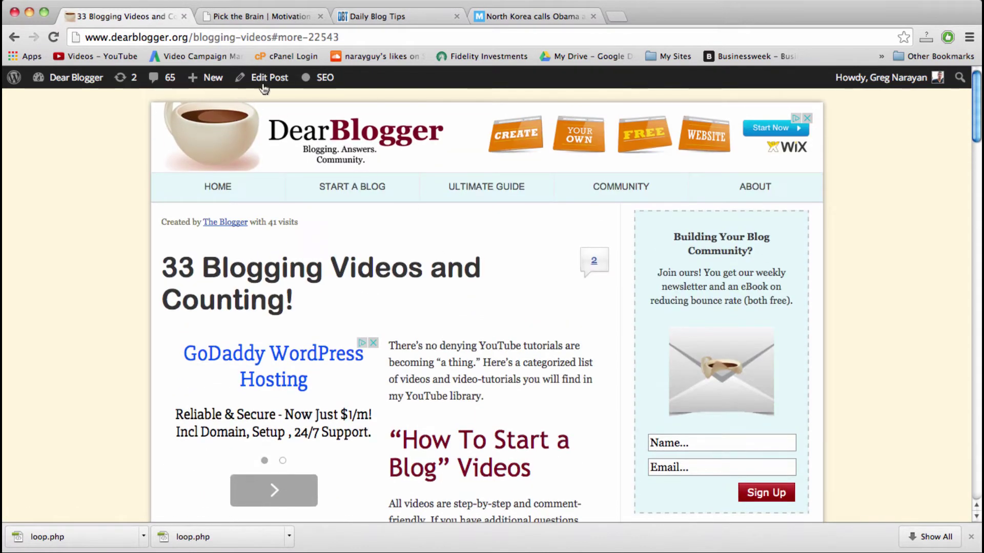
click(272, 78)
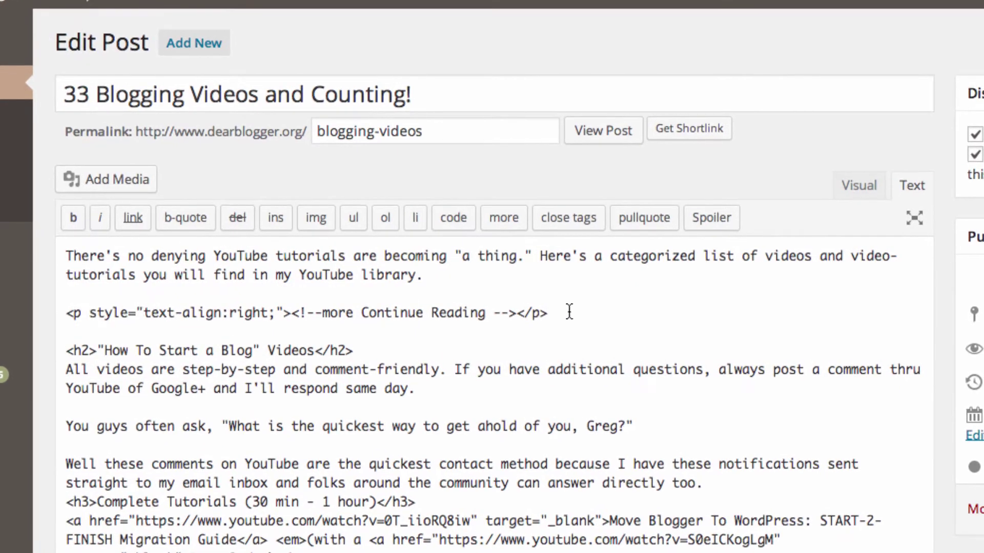
Delete the right-aligned more-tag paragraph and type <!--more Continue Reading --> after 'library.'
drag(577, 310, 61, 314)
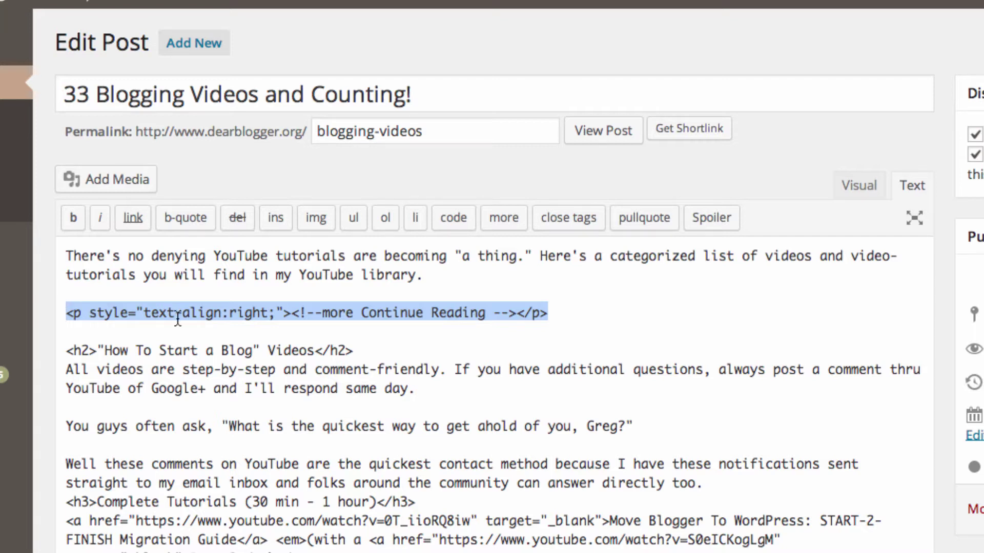
key(BackSpace)
key(BackSpace)
key(BackSpace)
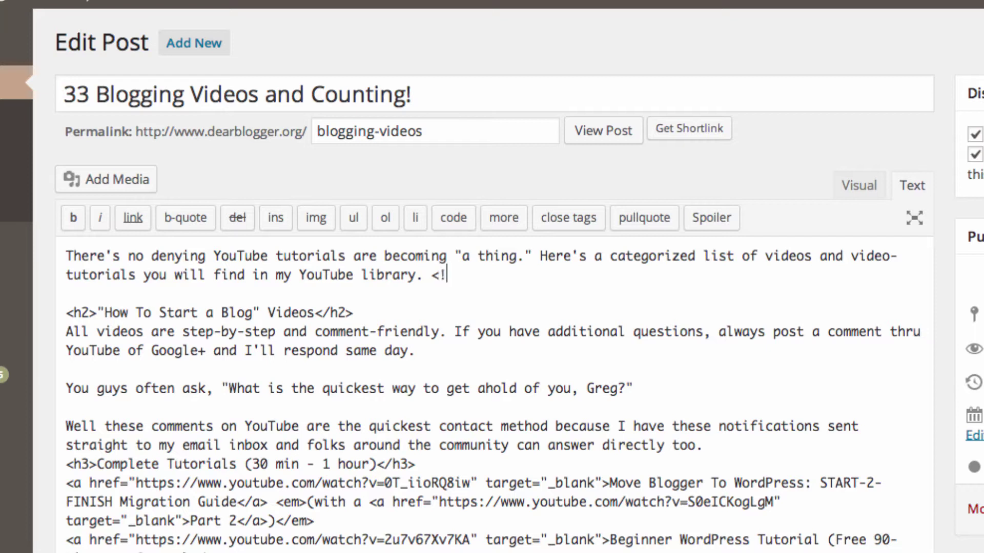
text(<!--more Continue)
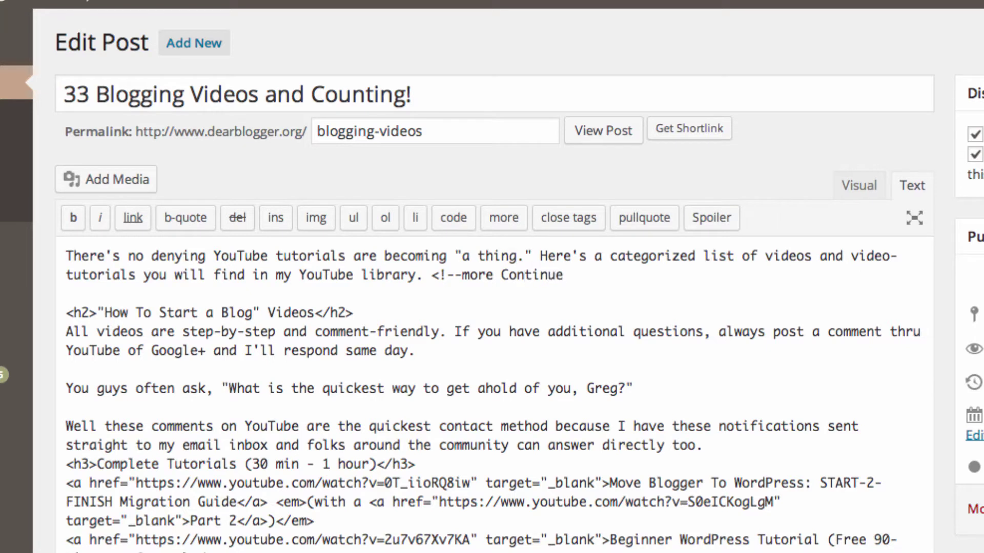
text( Reading -->)
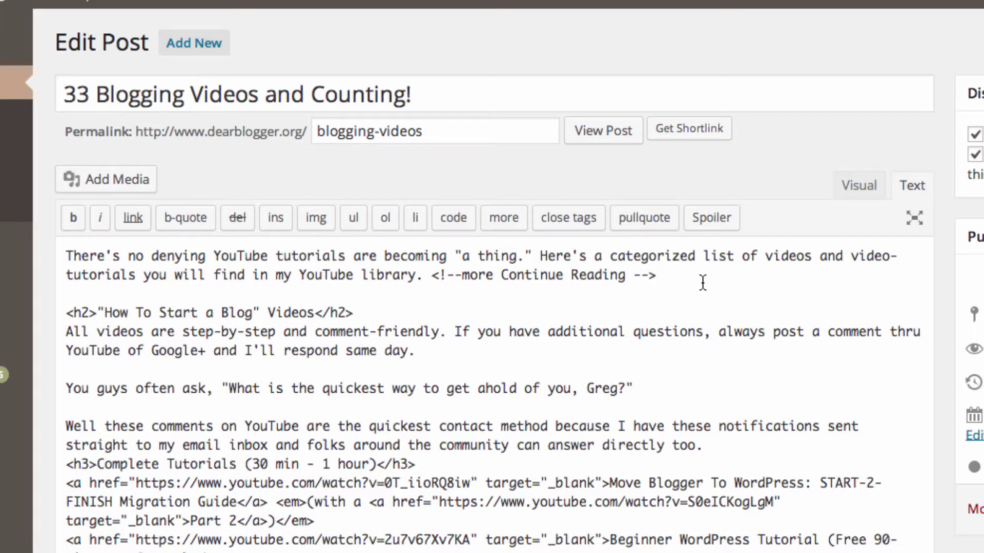
Select and delete the 'Continue Reading' text inside the more tag
drag(687, 276, 492, 275)
click(429, 276)
double_click(536, 283)
click(578, 277)
double_click(579, 276)
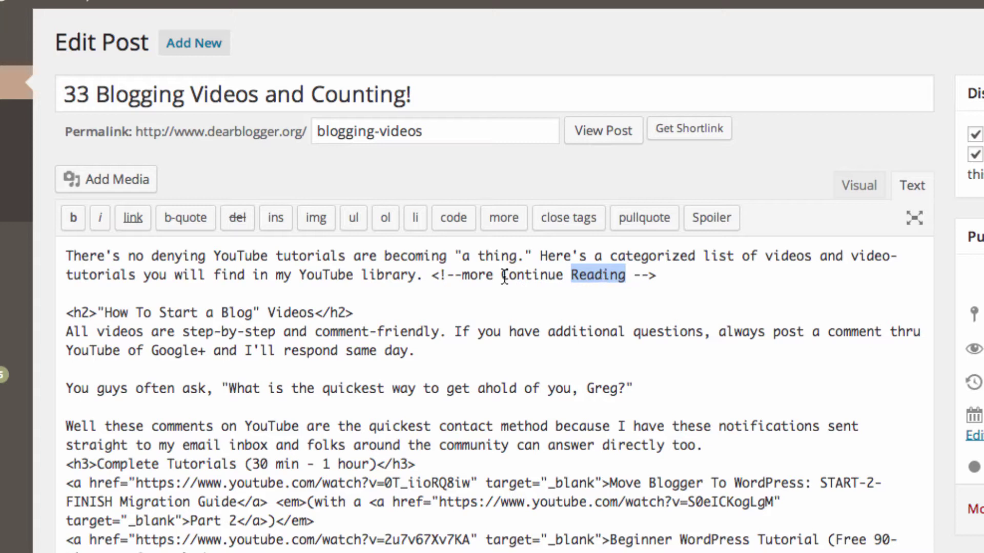
click(501, 275)
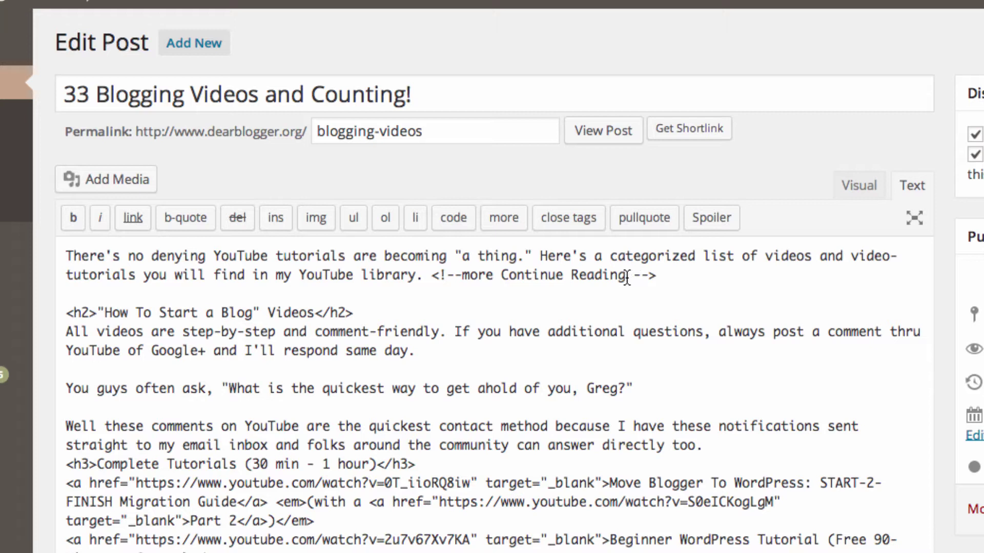
drag(626, 276, 495, 273)
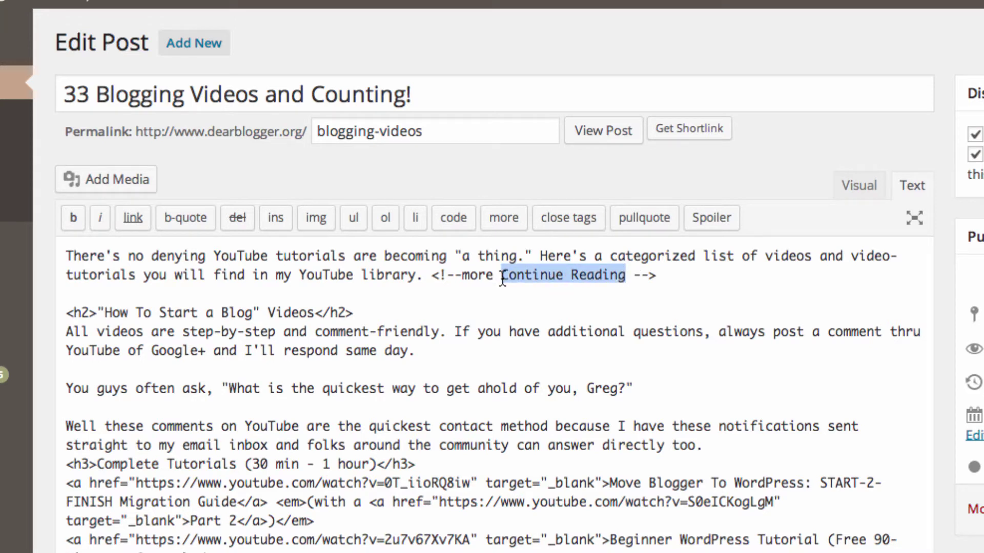
key(BackSpace)
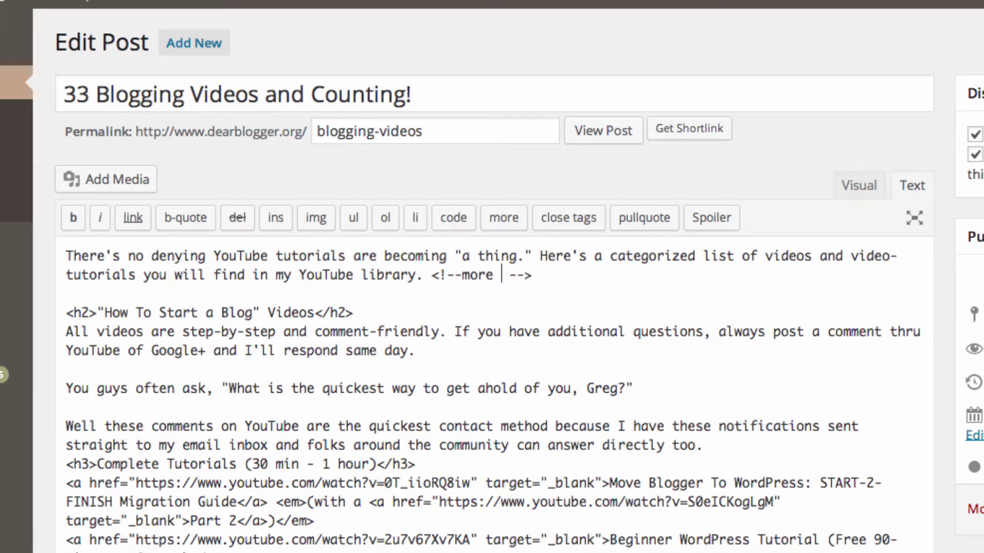
Enter 'Finish reading »' as the link text and remove the leftover 'raquo' after the tag
text(Keep going)
key(BackSpace)
key(BackSpace)
key(BackSpace)
key(BackSpace)
key(BackSpace)
key(BackSpace)
key(BackSpace)
key(BackSpace)
key(BackSpace)
key(BackSpace)
text(Finish reading)
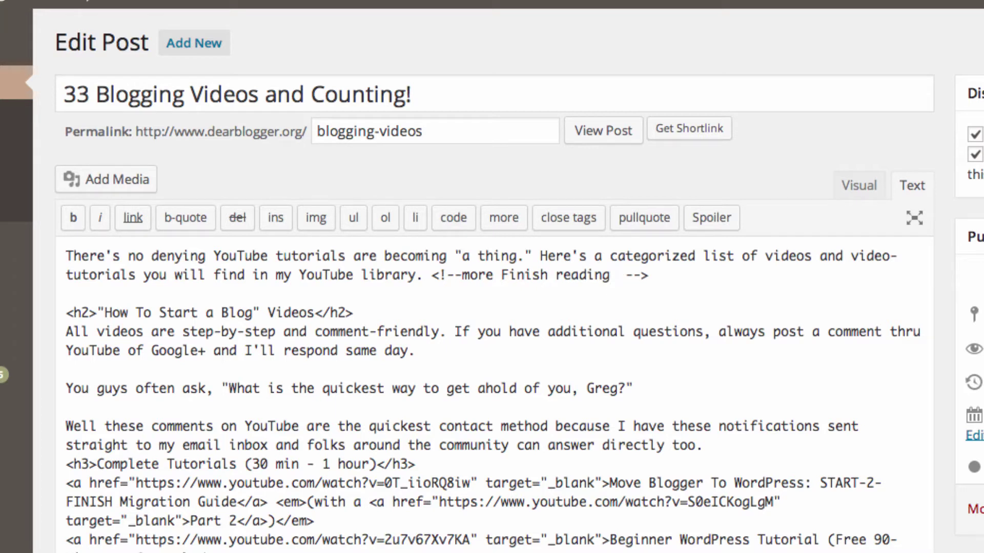
text( »)
text(quo)
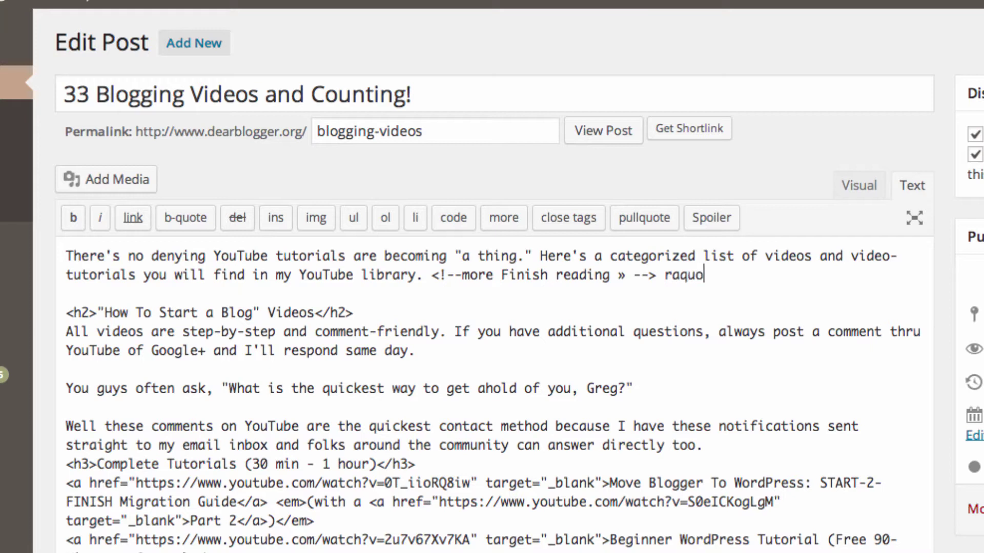
double_click(693, 275)
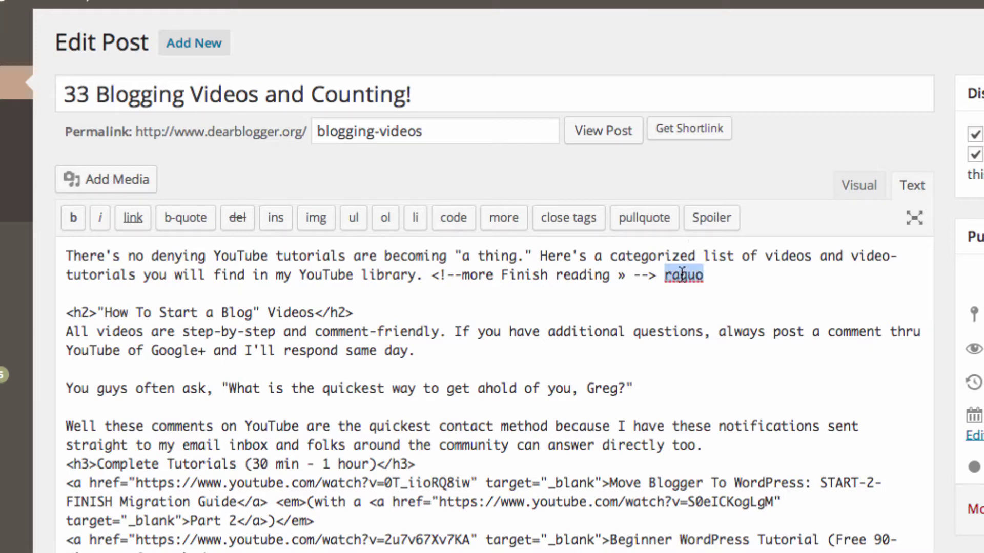
key(BackSpace)
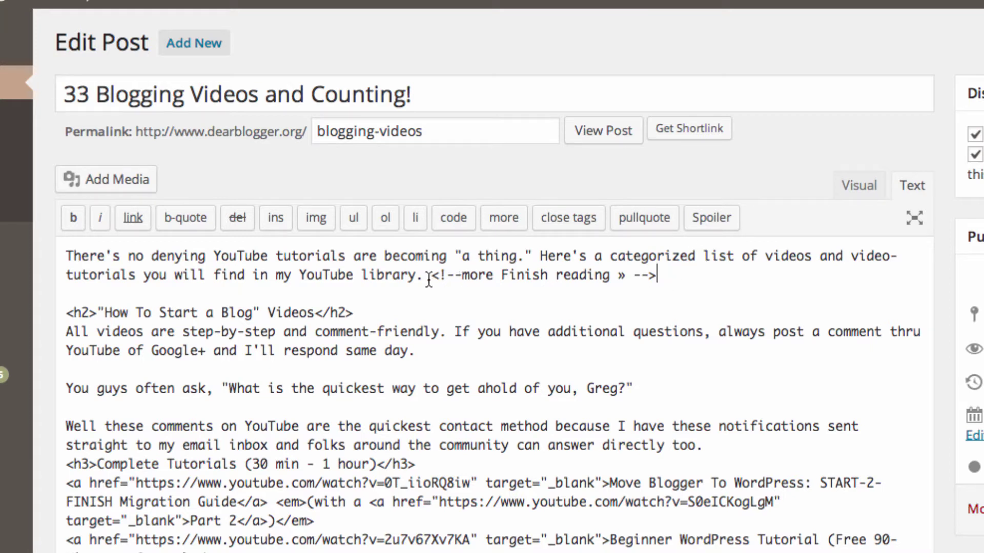
click(431, 276)
Wrap the more tag in <p style="text-align:right;"> and </p>, removing the stray characters
key(Return)
key(Return)
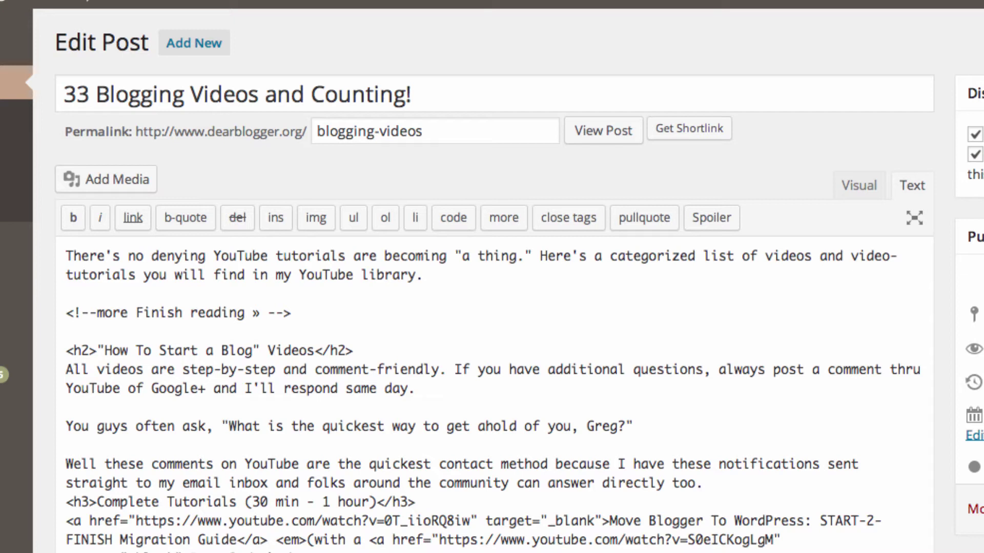
text(<p style)
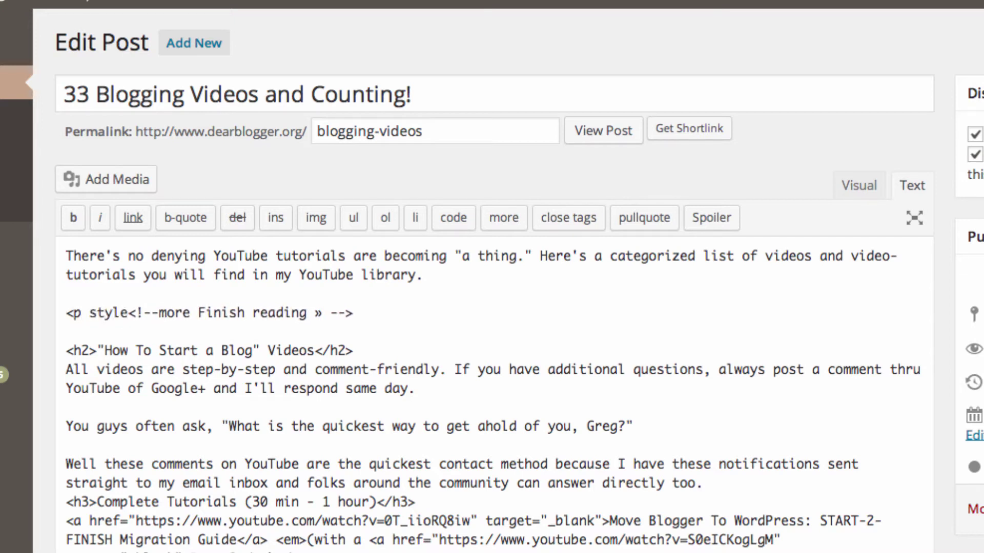
text(=")
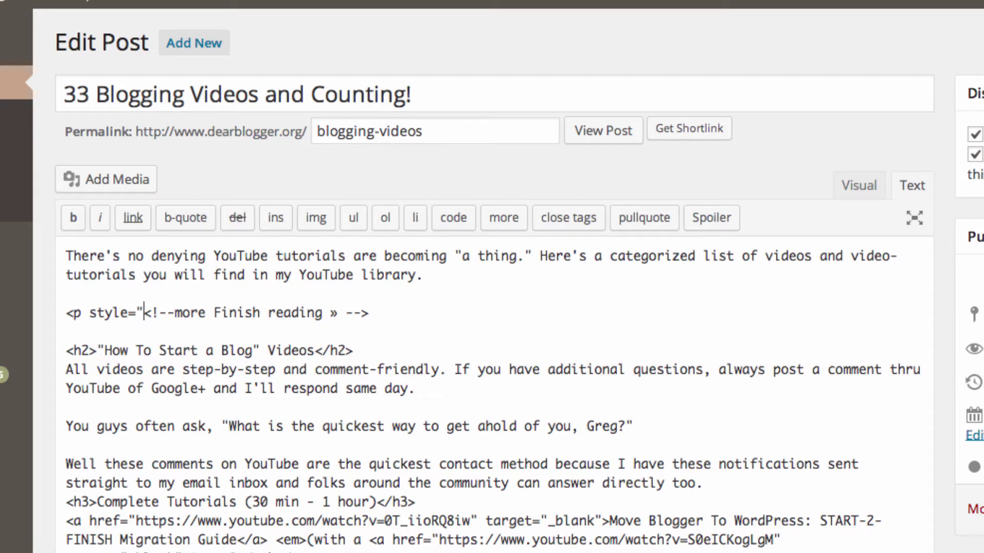
text(text)
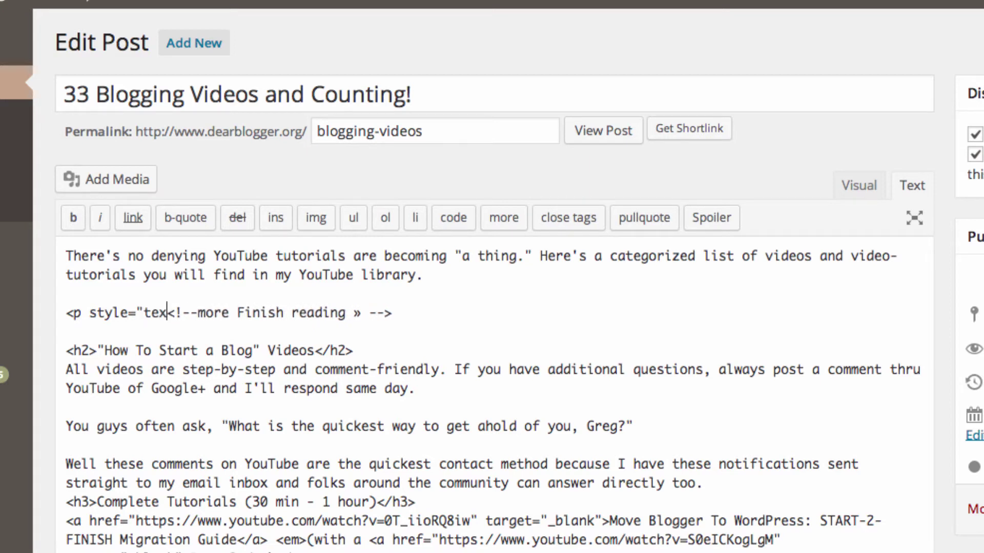
text(-align)
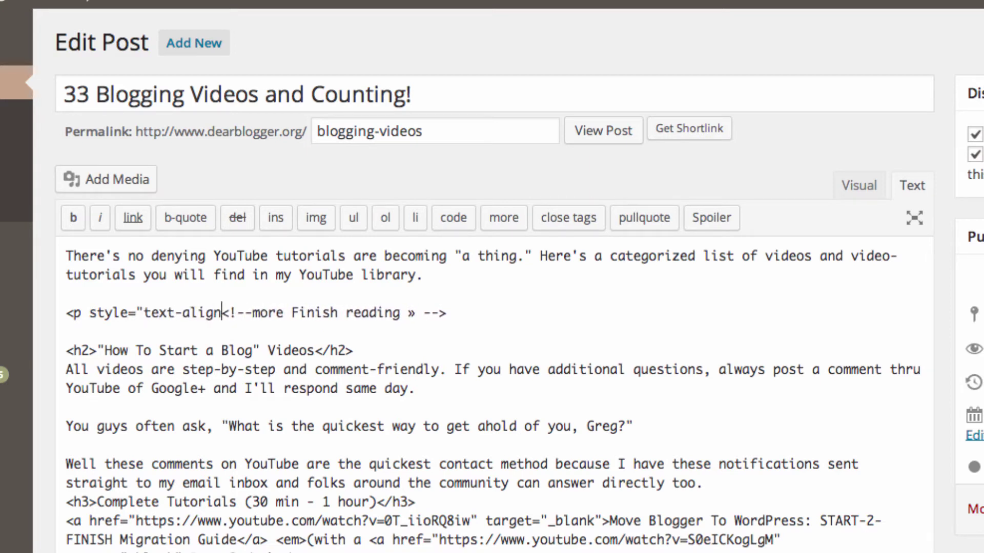
text(:)
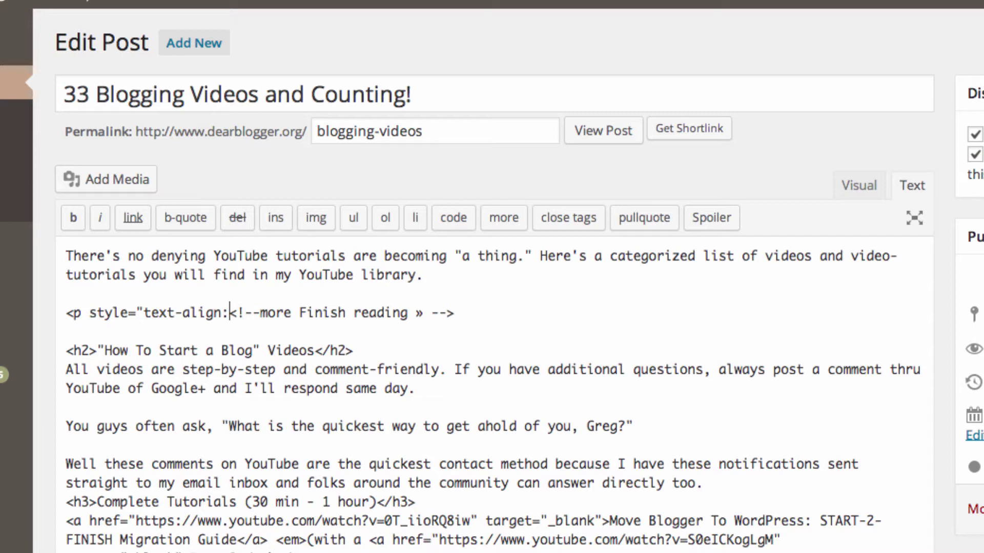
text(right;">)
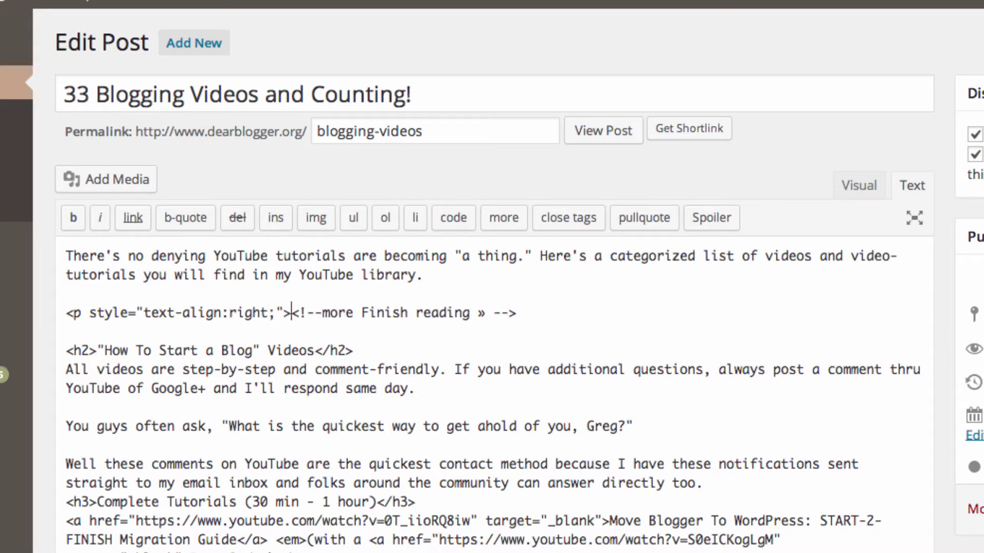
click(569, 319)
text(</p>)
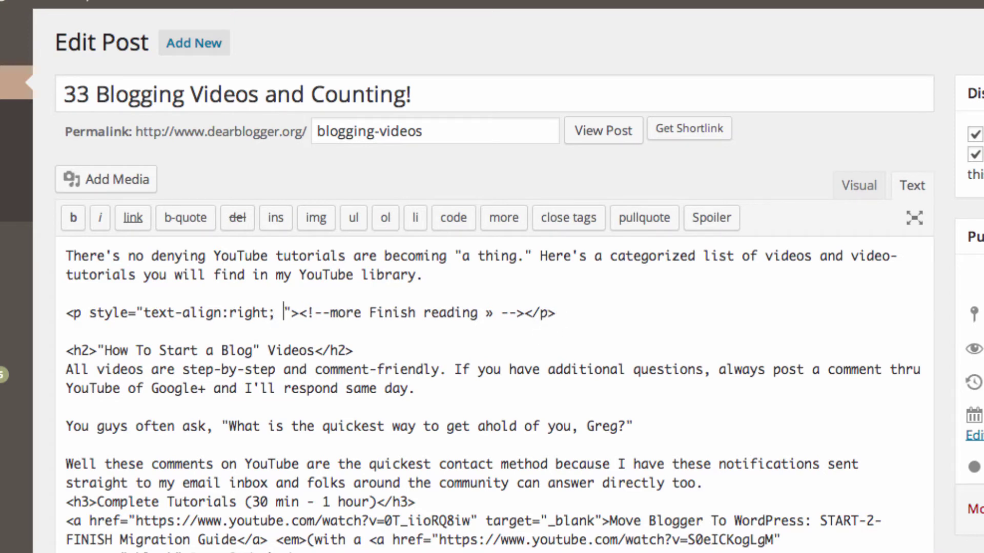
text( ;lkajd;lfkad)
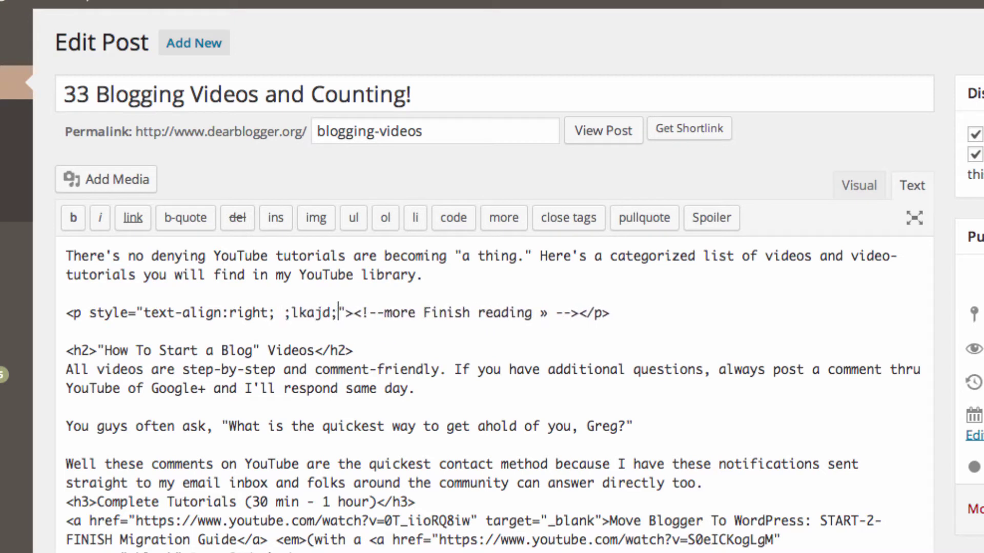
key(BackSpace)
key(BackSpace)
key(BackSpace)
key(BackSpace)
key(BackSpace)
key(BackSpace)
key(BackSpace)
key(BackSpace)
key(BackSpace)
key(BackSpace)
key(BackSpace)
key(BackSpace)
key(BackSpace)
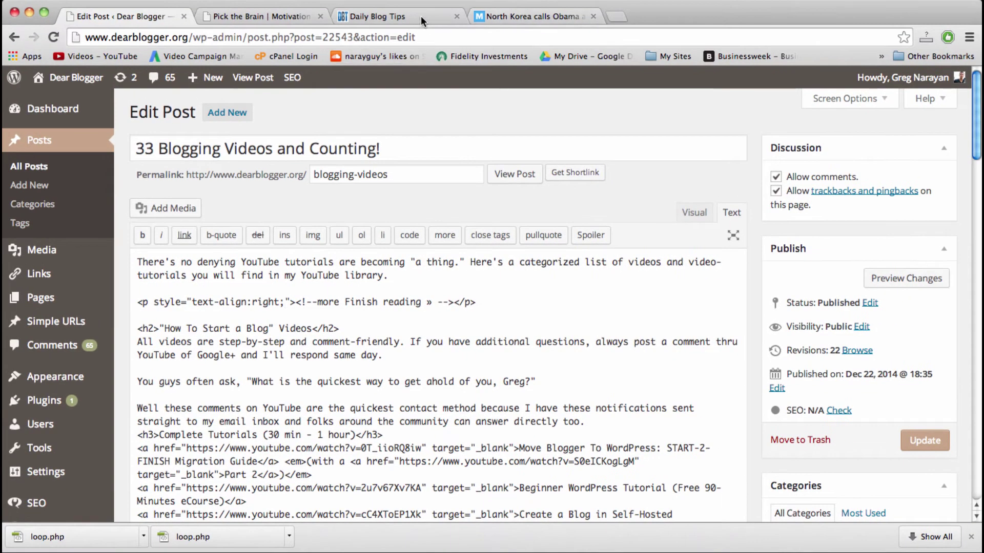
click(420, 16)
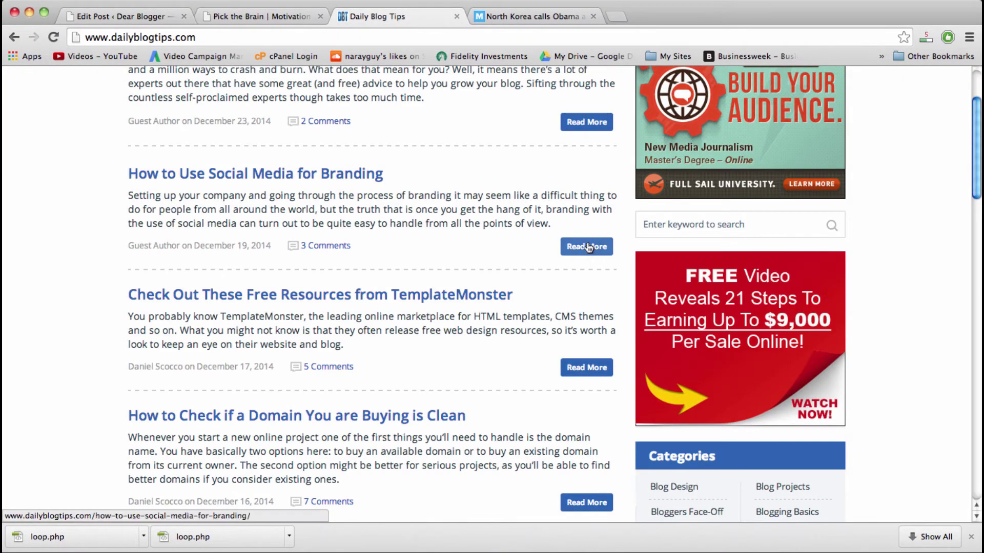
click(148, 17)
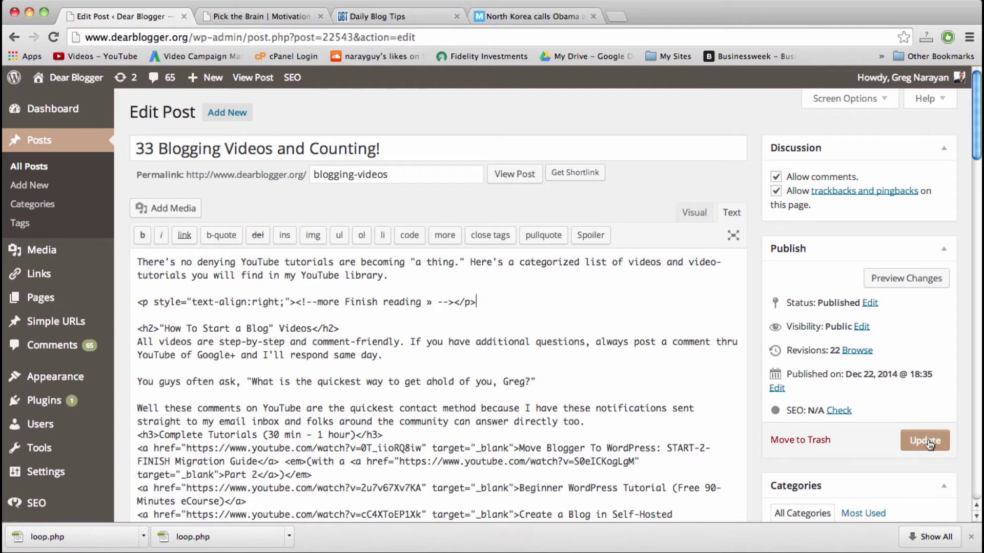
Change the link text to 'Read More »', update the post, and go to the Dear Blogger site
double_click(399, 303)
key(BackSpace)
key(BackSpace)
key(BackSpace)
key(BackSpace)
key(BackSpace)
key(BackSpace)
key(BackSpace)
key(BackSpace)
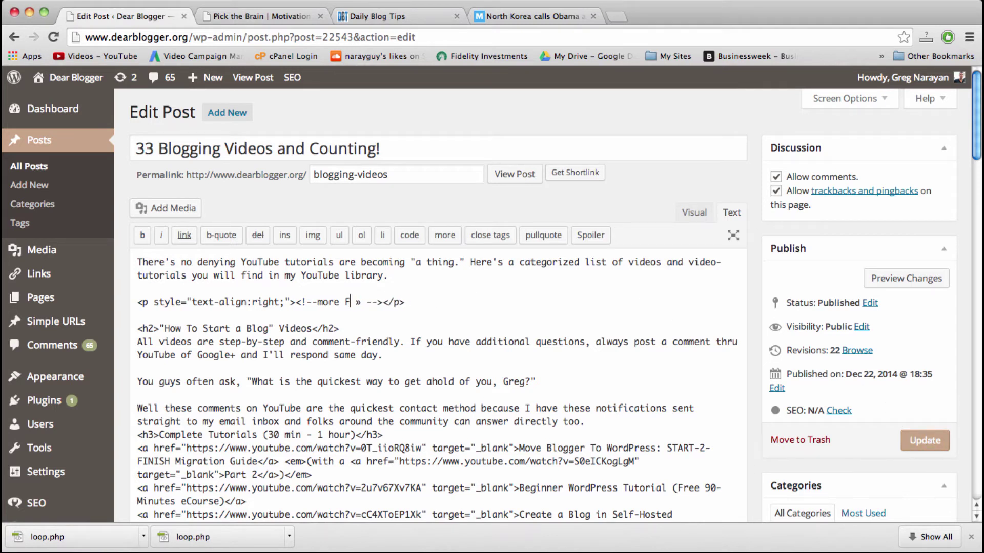
text(Read More)
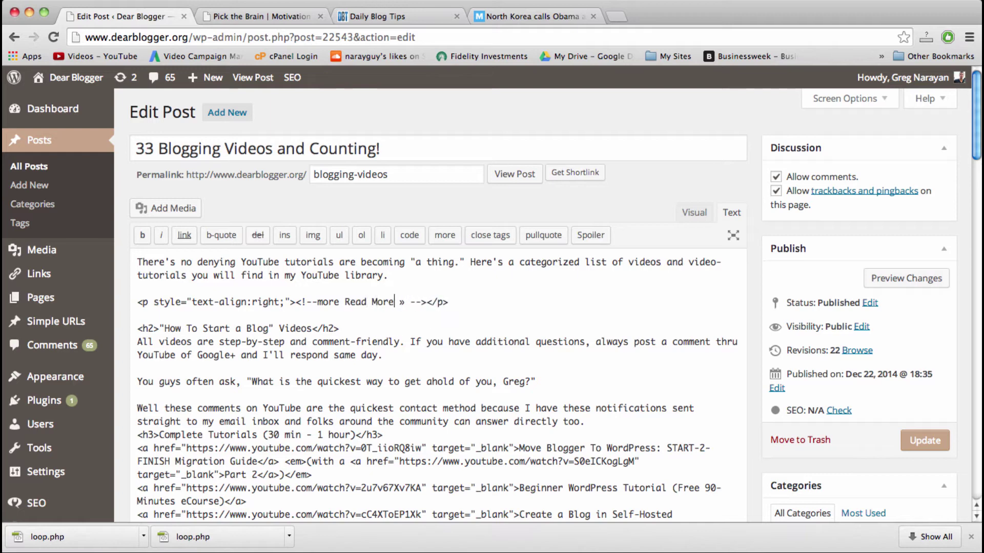
click(907, 435)
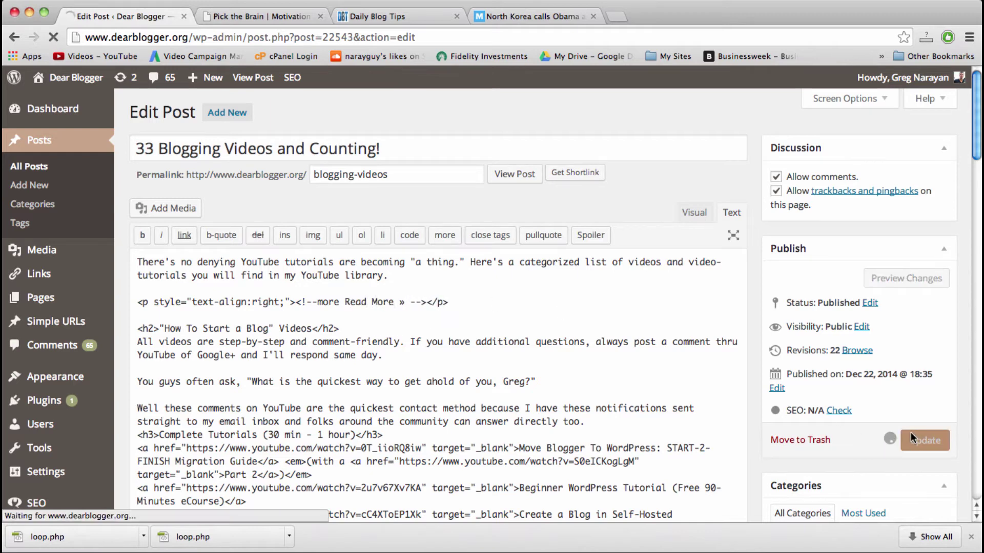
click(379, 187)
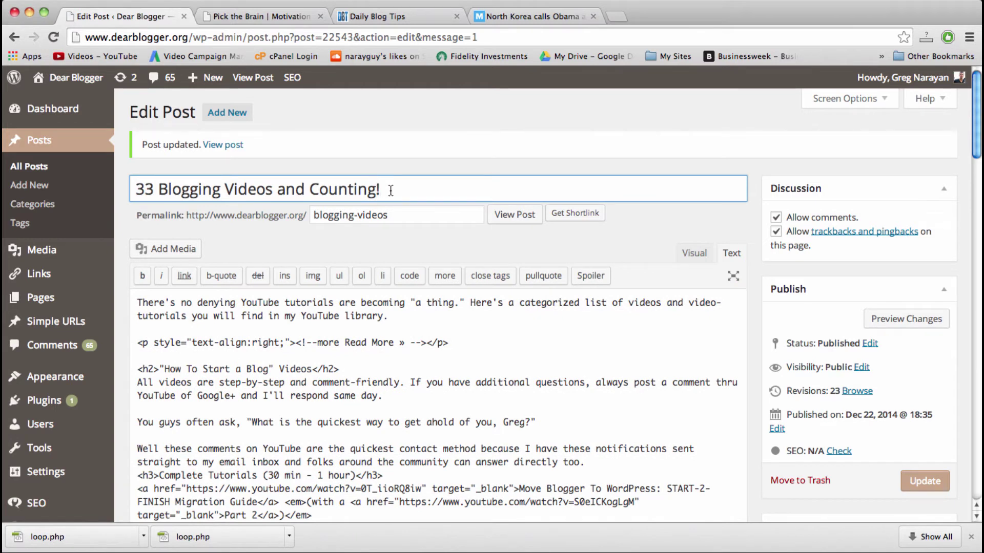
Load the dearblogger.org homepage and scroll to the 33 Blogging Videos excerpt ending in 'Read More »'
click(86, 86)
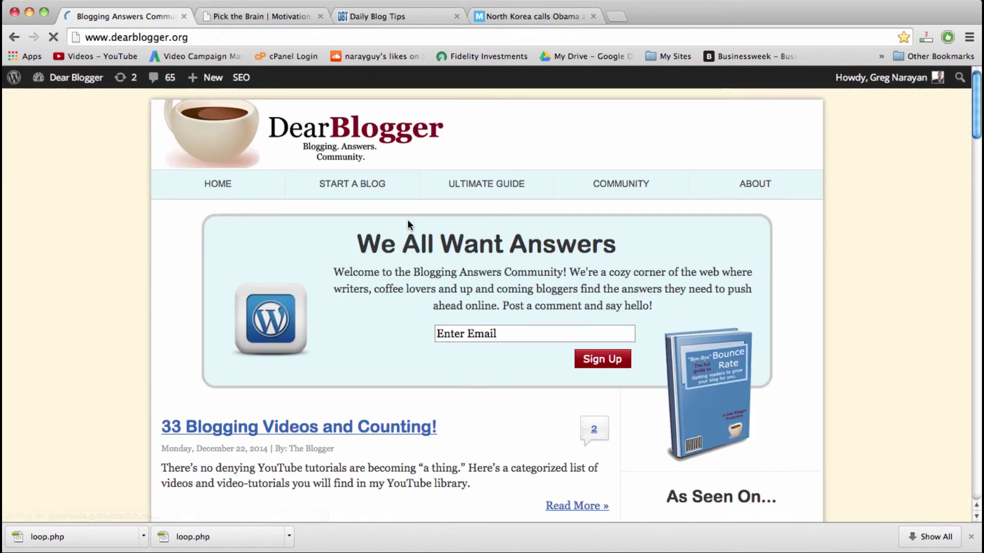
scroll(463, 359, down, 3)
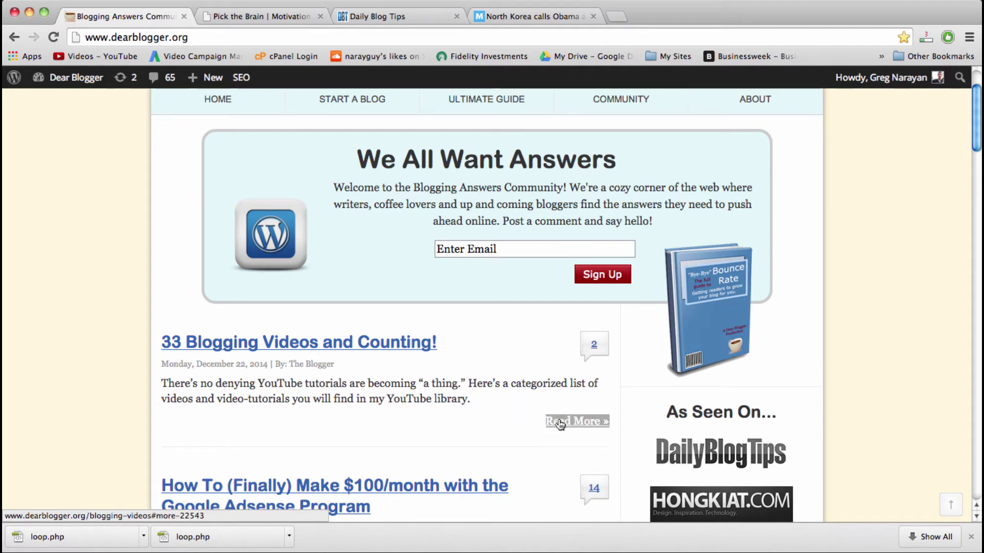
scroll(530, 426, down, 2)
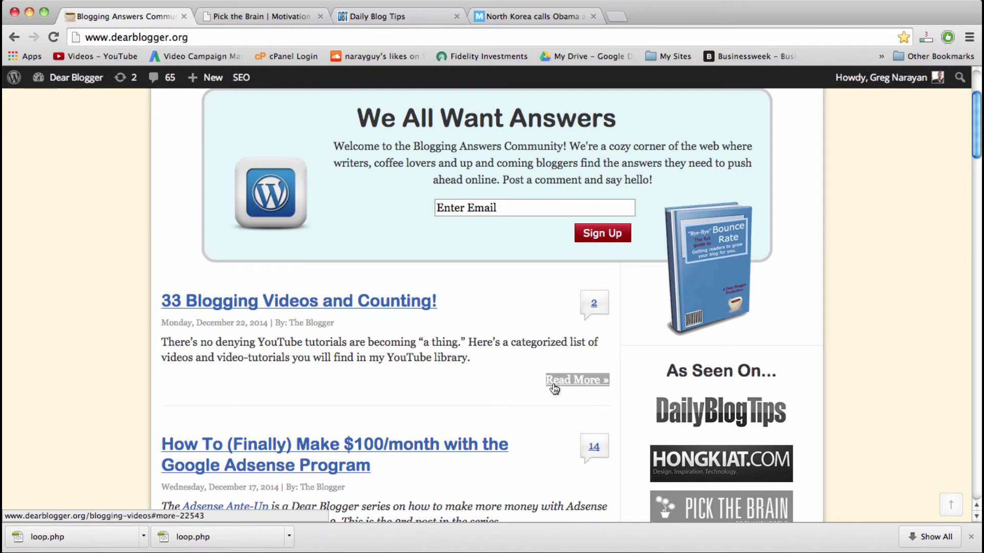
scroll(553, 389, down, 4)
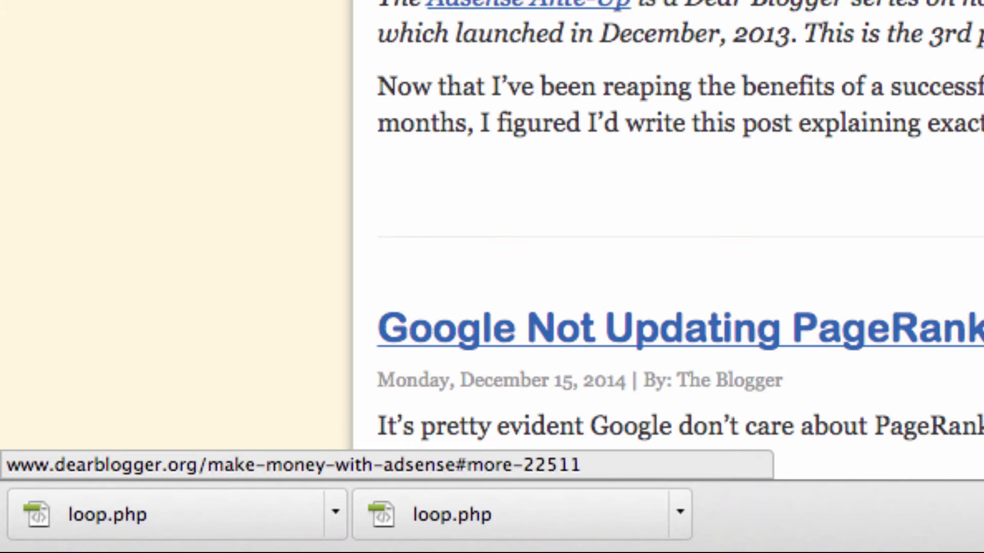
scroll(680, 223, down, 3)
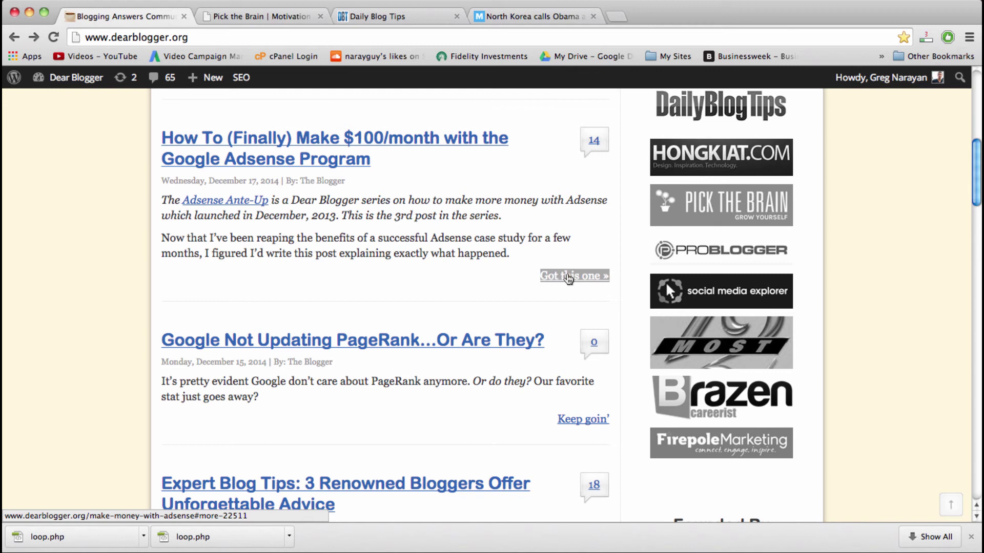
drag(510, 253, 389, 253)
click(389, 253)
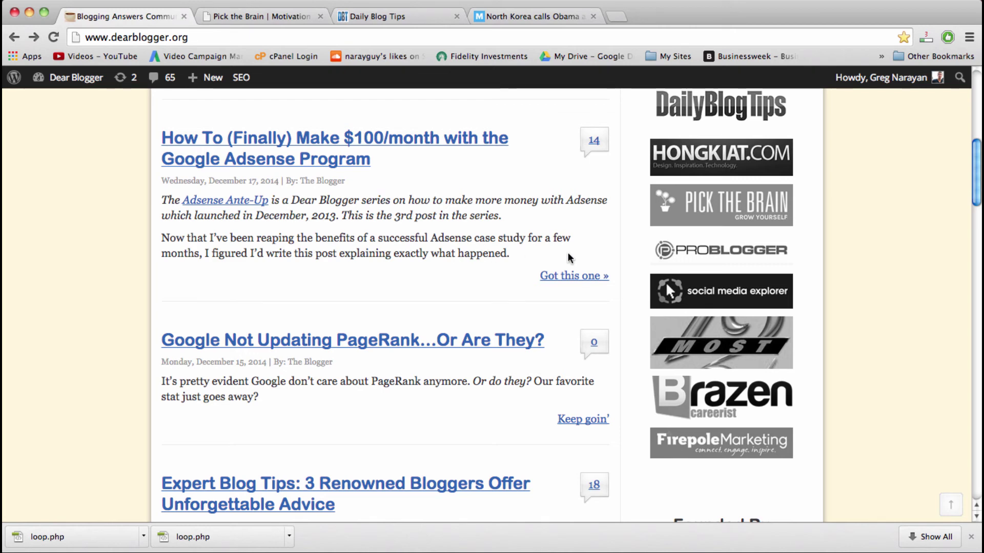
Follow the Adsense post's 'Got this one »' link and find the #more-22511 point where the excerpt ended
click(573, 276)
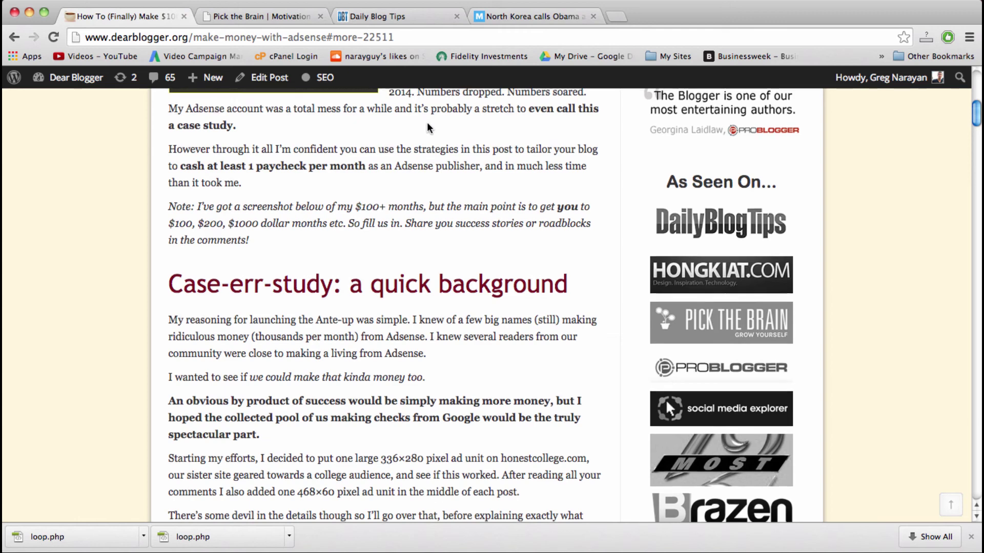
scroll(401, 97, up, 3)
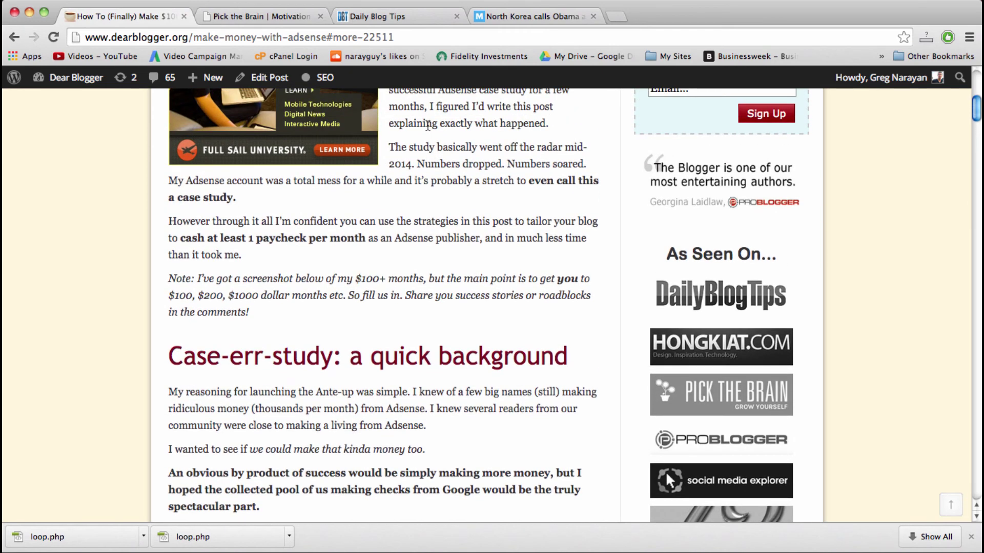
scroll(428, 125, up, 1)
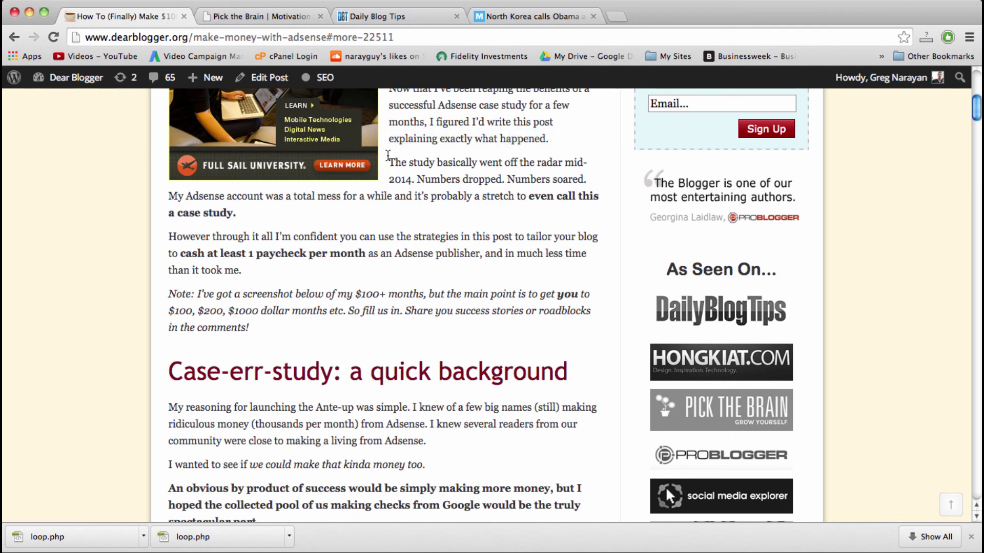
drag(388, 149, 387, 143)
click(389, 164)
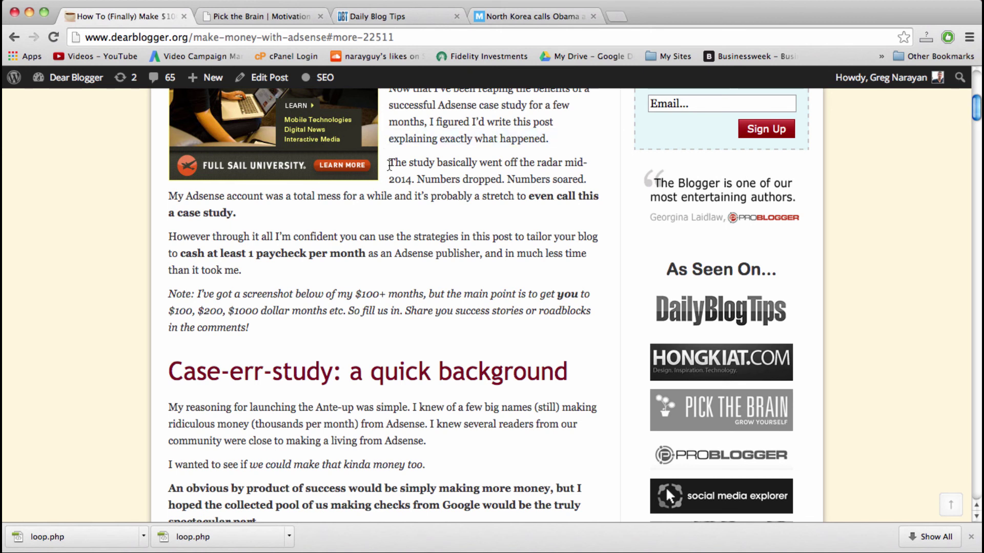